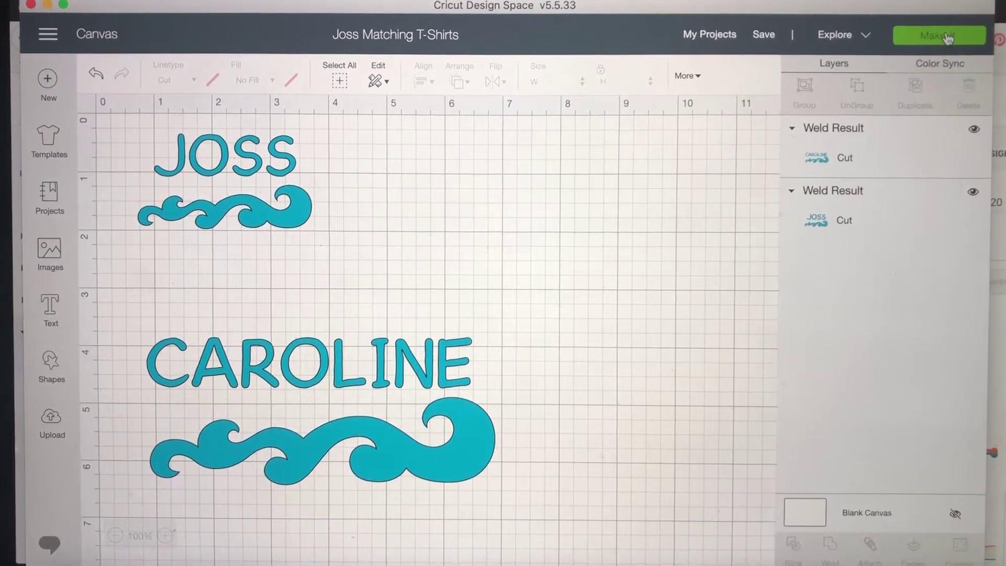
# Step: Turn Mirror on for the CAROLINE and JOSS mats, shift JOSS slightly right, and continue
pyautogui.click(947, 38)
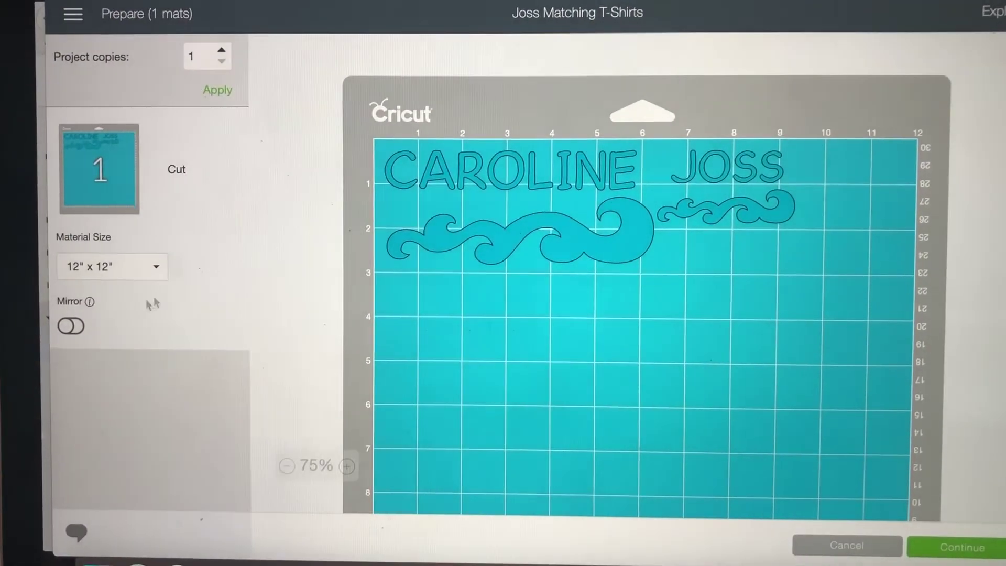
pyautogui.click(72, 326)
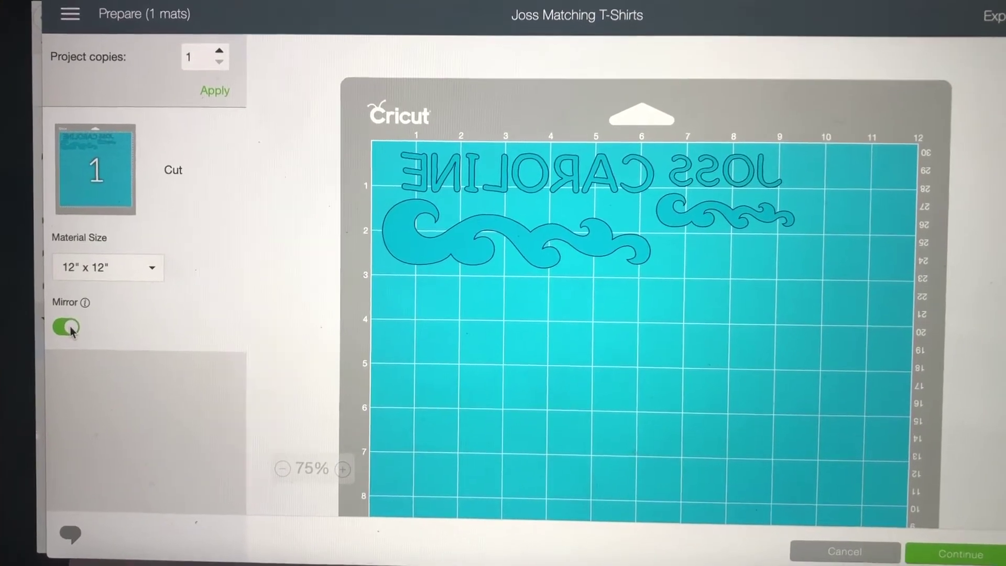
pyautogui.click(740, 189)
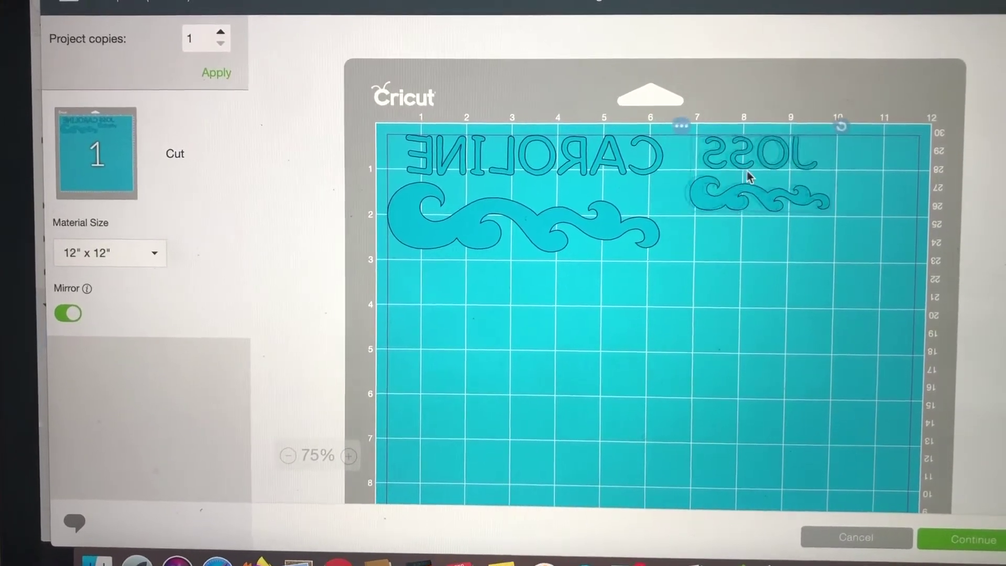
pyautogui.moveTo(746, 178); pyautogui.dragTo(784, 197)
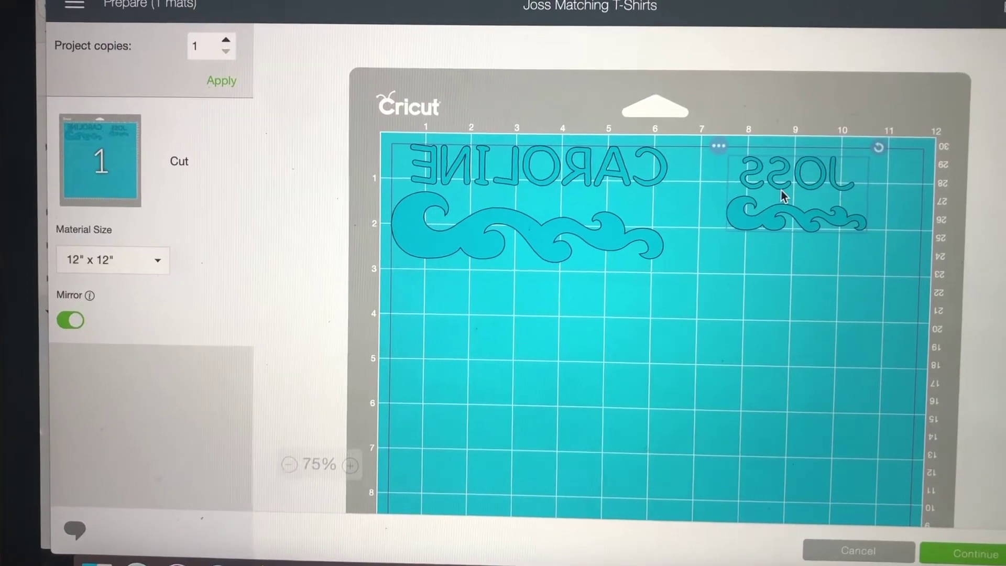
pyautogui.scroll(-3, 782, 268)
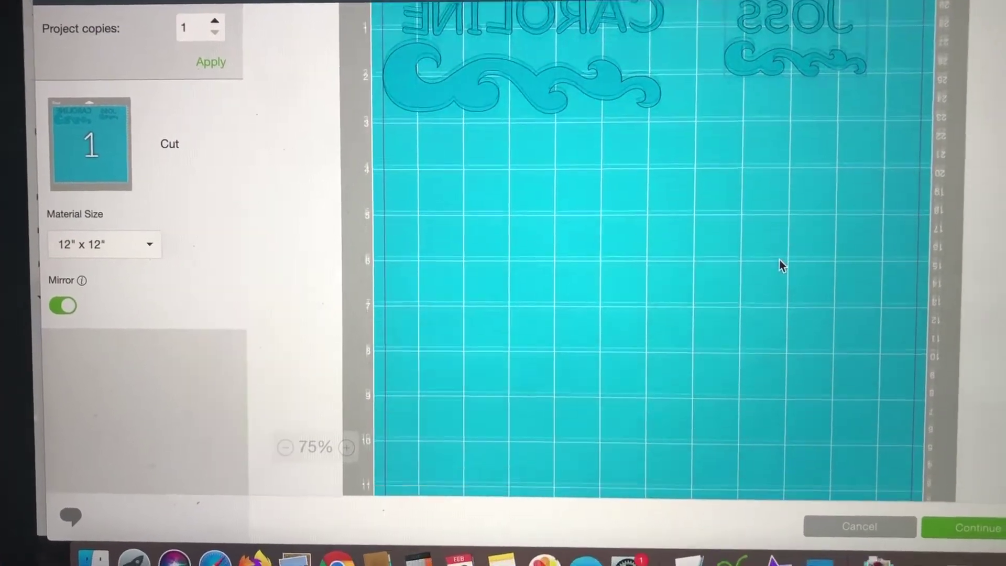
pyautogui.scroll(-2, 782, 266)
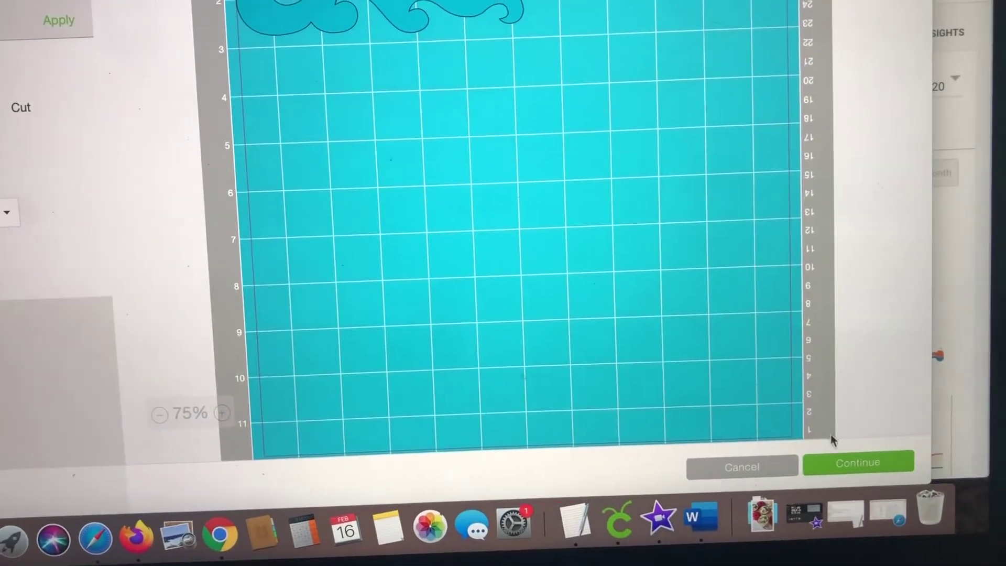
pyautogui.click(858, 462)
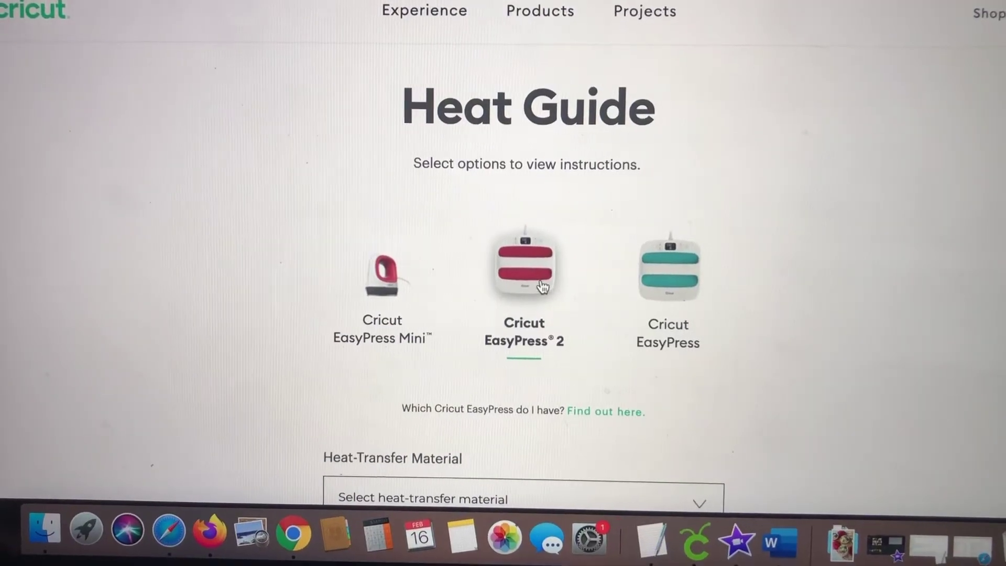
pyautogui.scroll(-3, 539, 277)
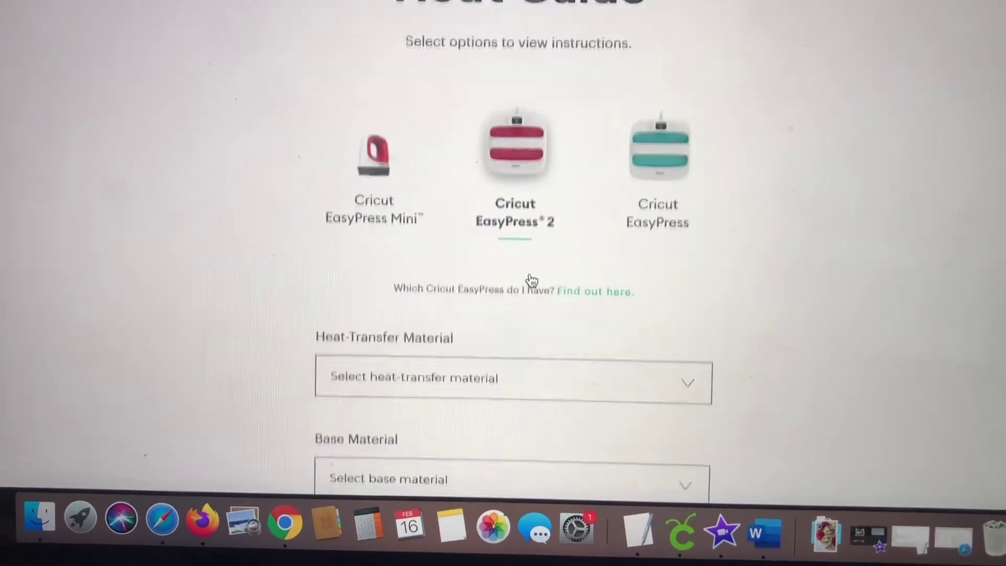
pyautogui.scroll(-2, 519, 236)
# Step: Choose Holographic iron-on on Cotton / Poly Blend and apply to get 330°F, 30 seconds
pyautogui.click(521, 295)
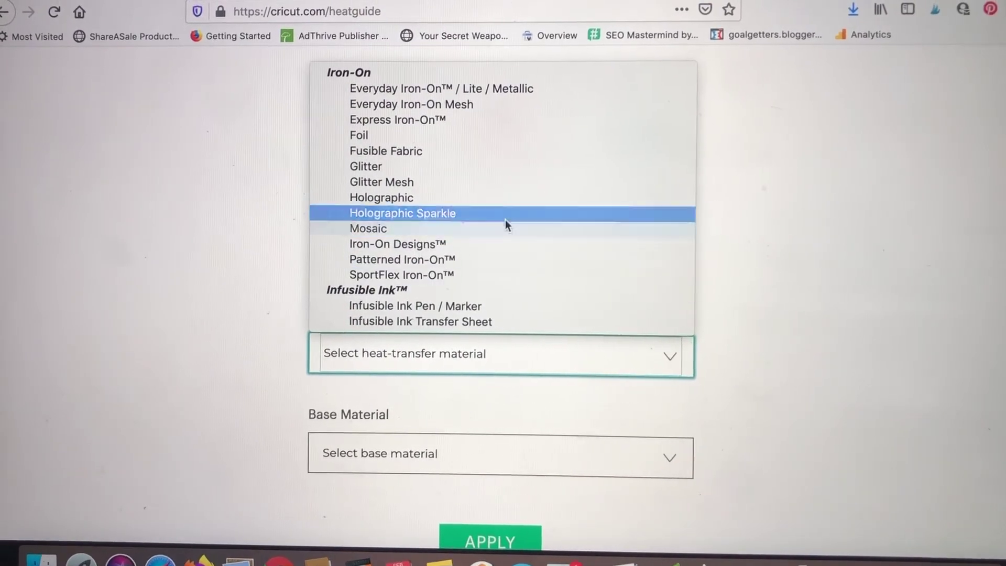
pyautogui.click(506, 203)
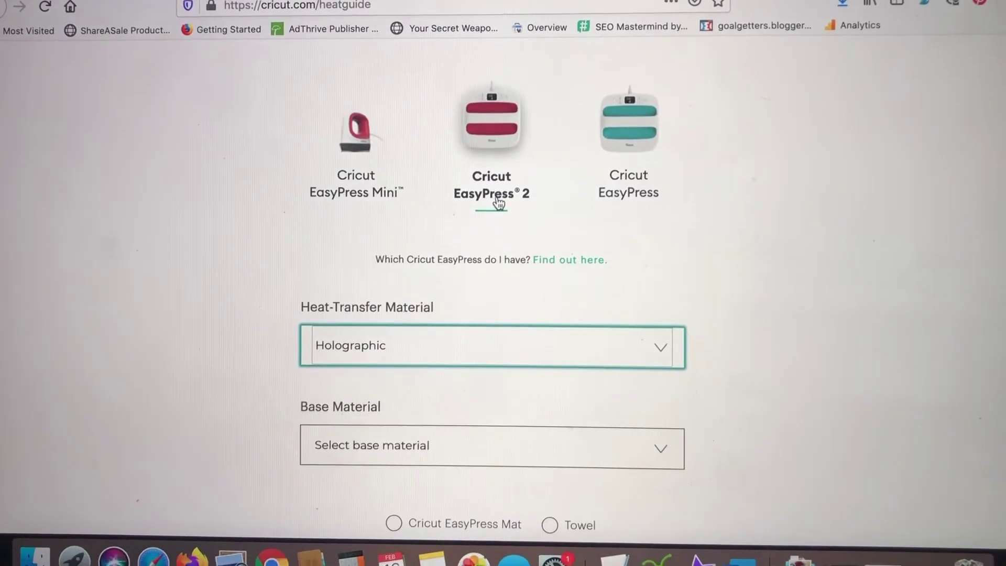
pyautogui.scroll(-3, 483, 318)
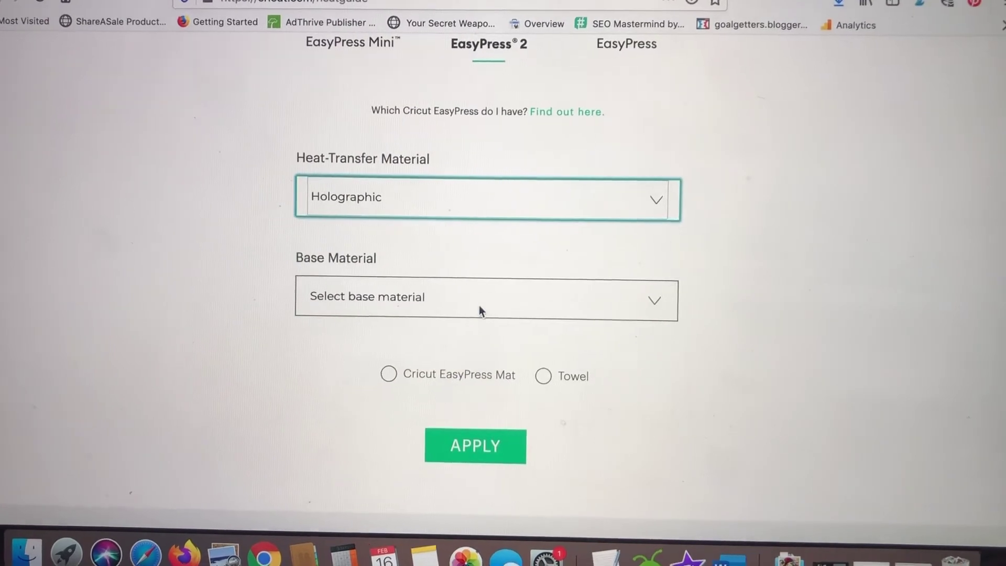
pyautogui.click(478, 305)
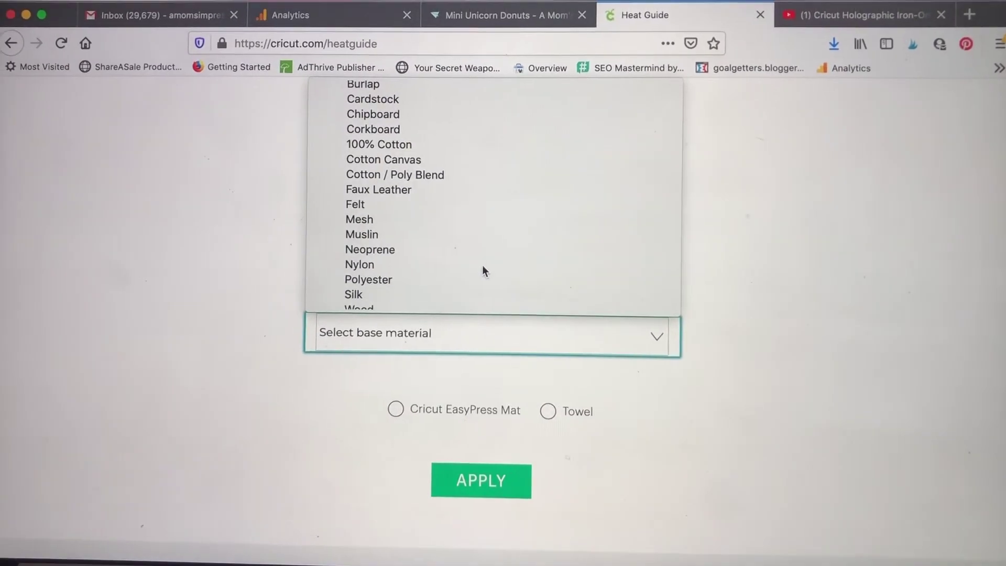
pyautogui.click(447, 180)
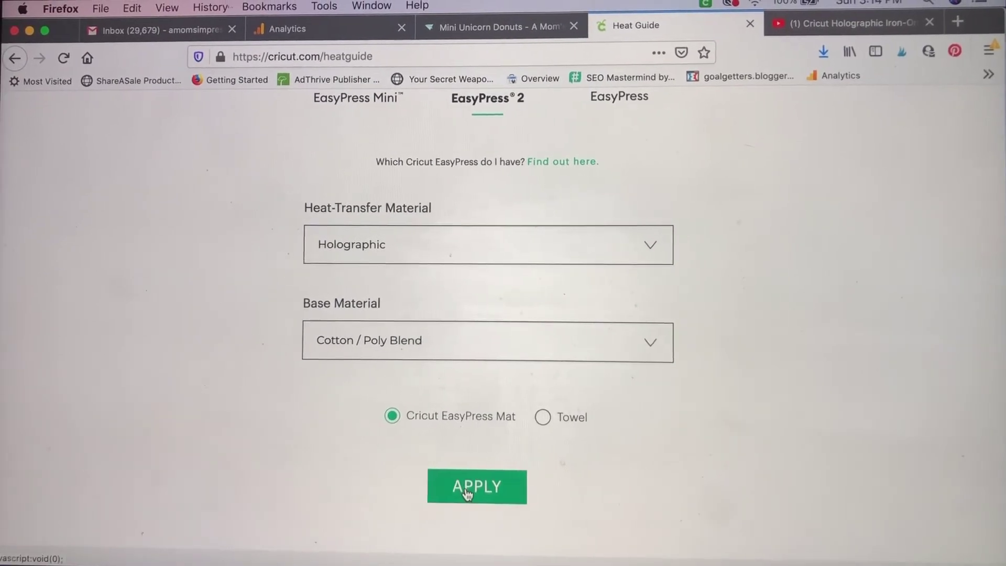
pyautogui.click(467, 489)
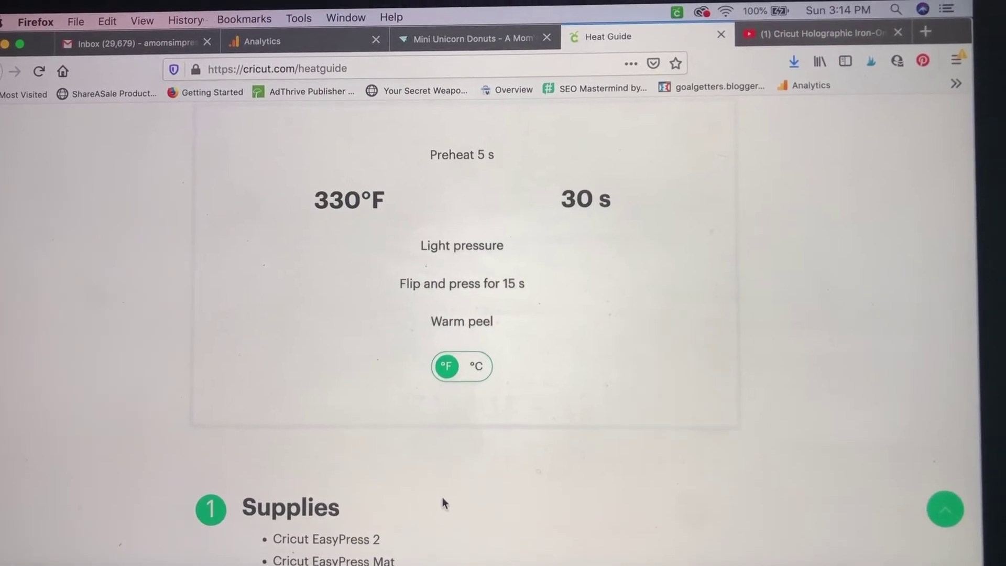